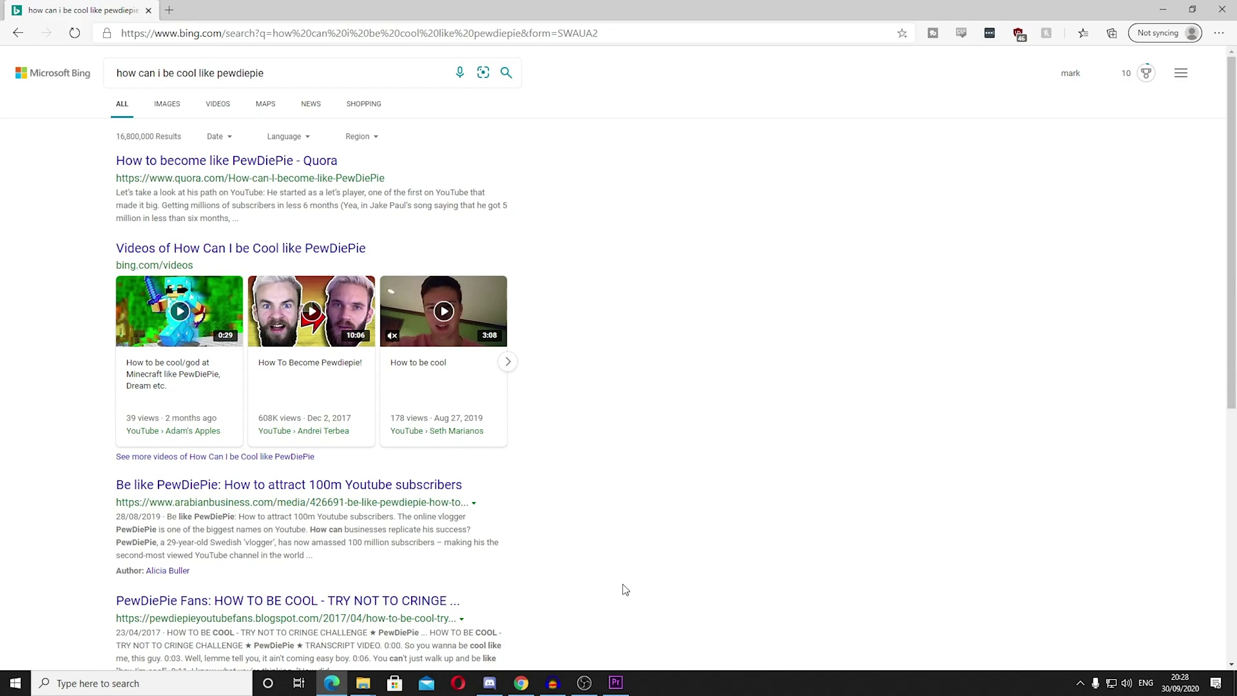
Step: Delete the existing Noise Suppression filter from the Mic/Aux source in OBS
{"action": "left_click", "coordinate": [584, 683]}
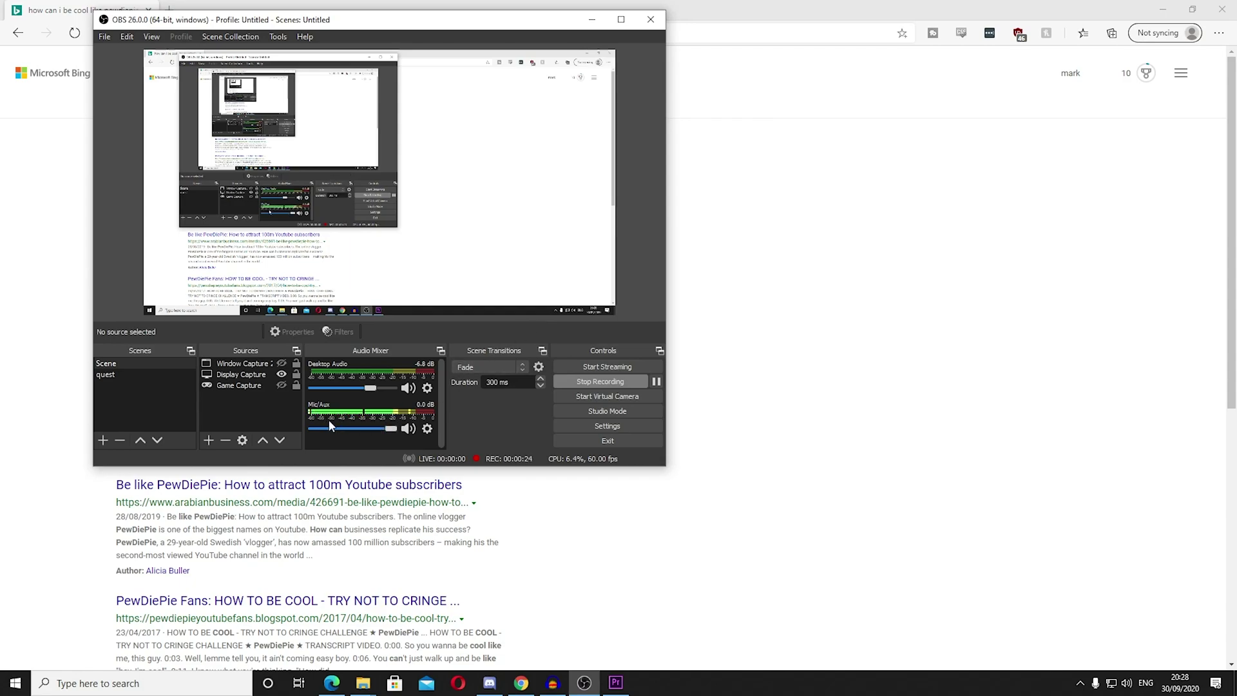
{"action": "left_click", "coordinate": [427, 429]}
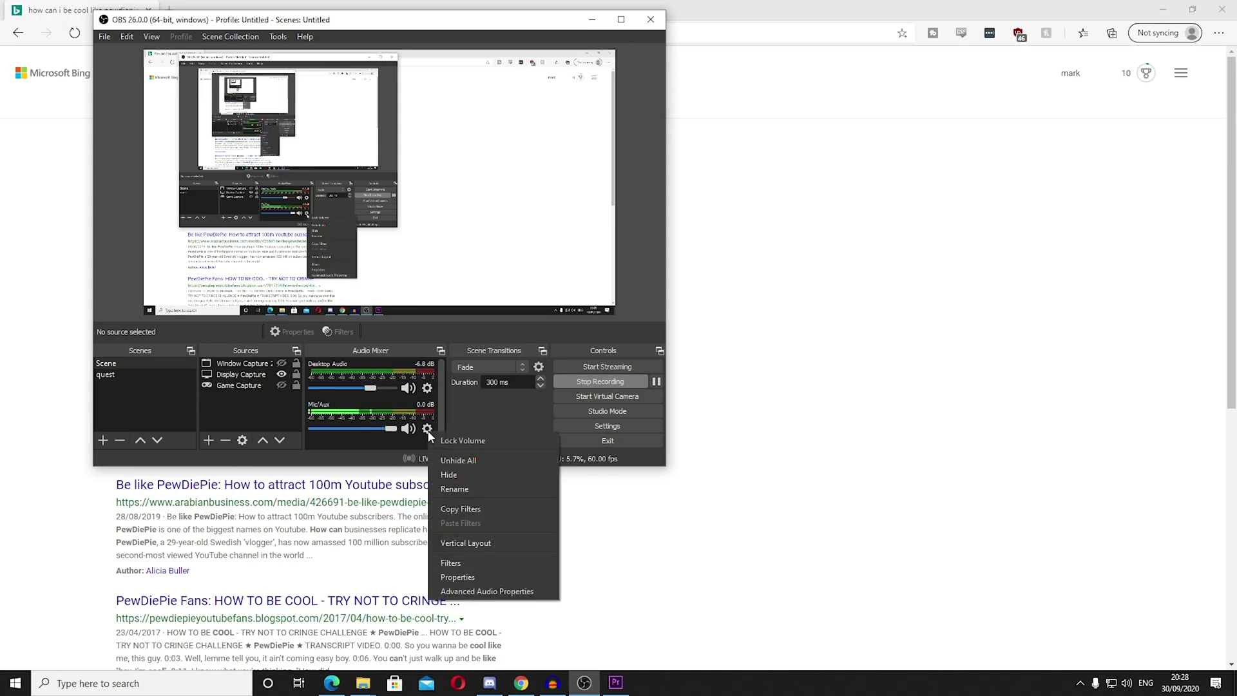
{"action": "left_click", "coordinate": [465, 563]}
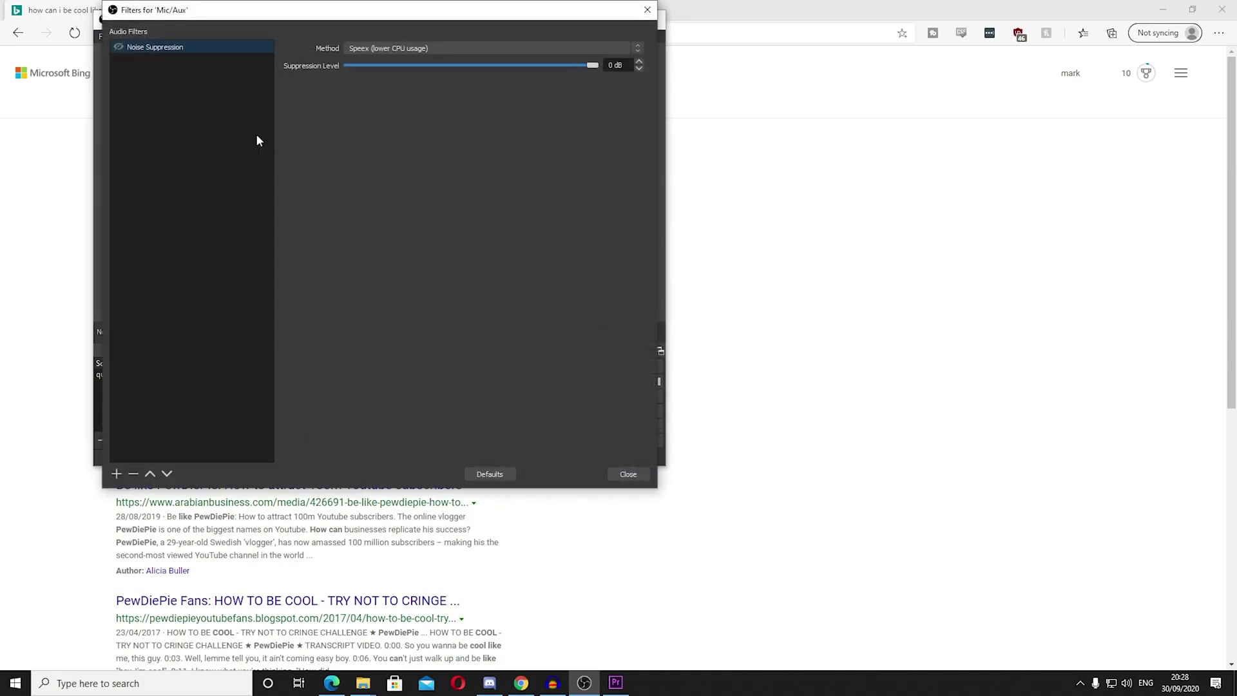
{"action": "left_click", "coordinate": [133, 473]}
{"action": "left_click", "coordinate": [432, 269]}
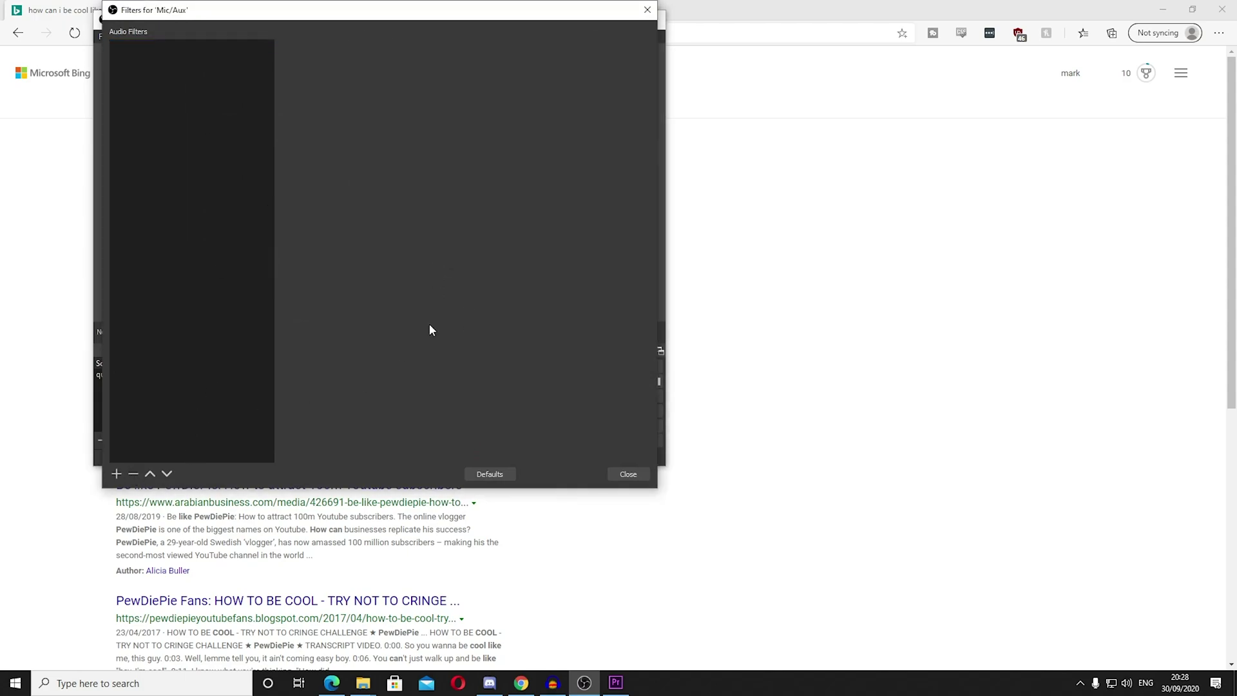
Step: Close the filters and confirm Mic/Auxiliary Audio is the Audient EVO4, without saving settings
{"action": "left_click", "coordinate": [622, 473]}
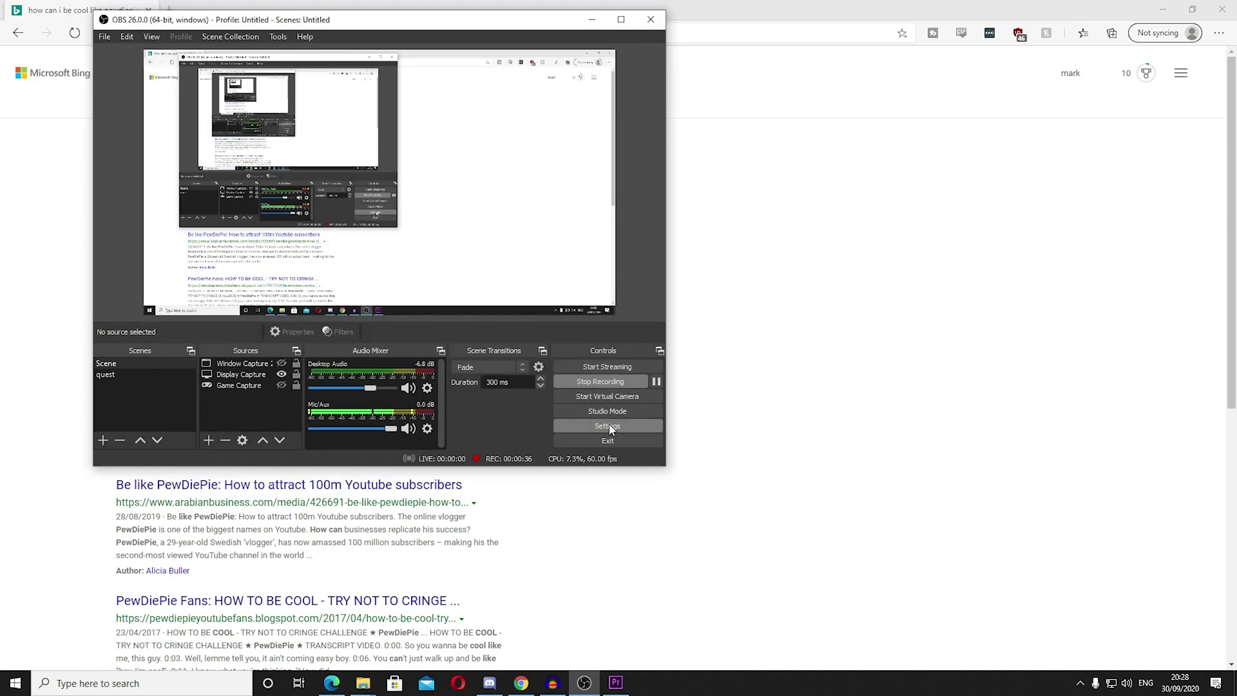
{"action": "left_click", "coordinate": [609, 425]}
{"action": "left_click", "coordinate": [100, 132]}
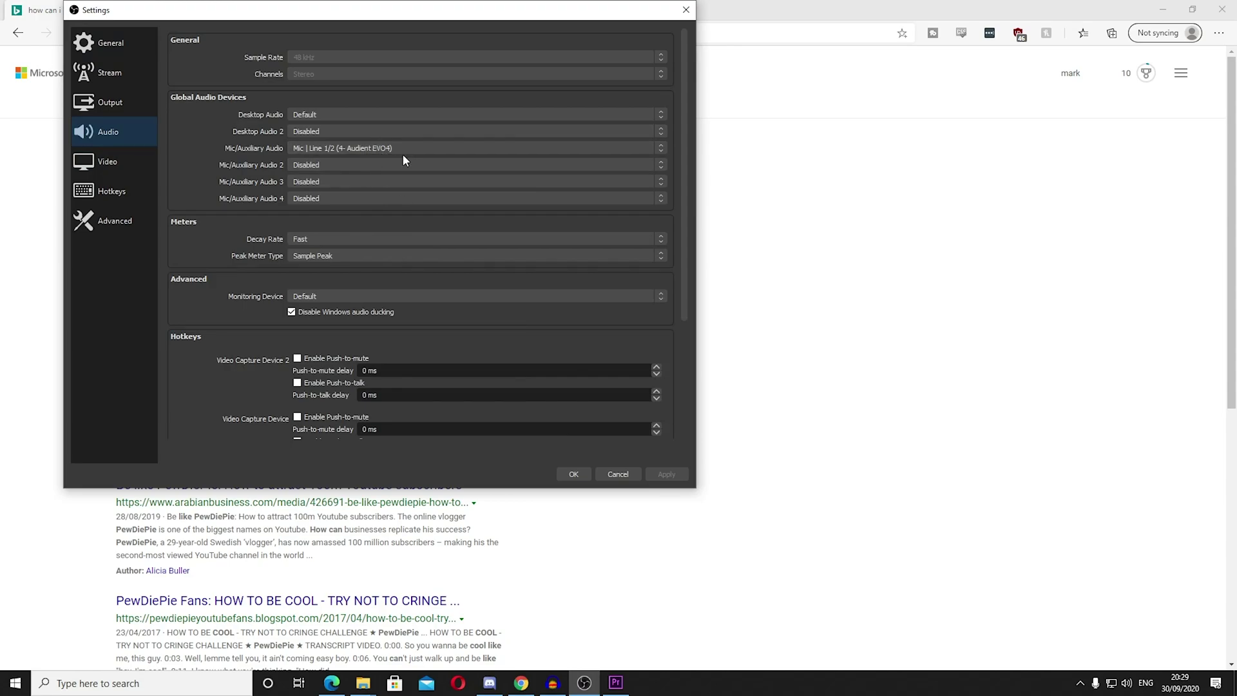
{"action": "left_click", "coordinate": [605, 473]}
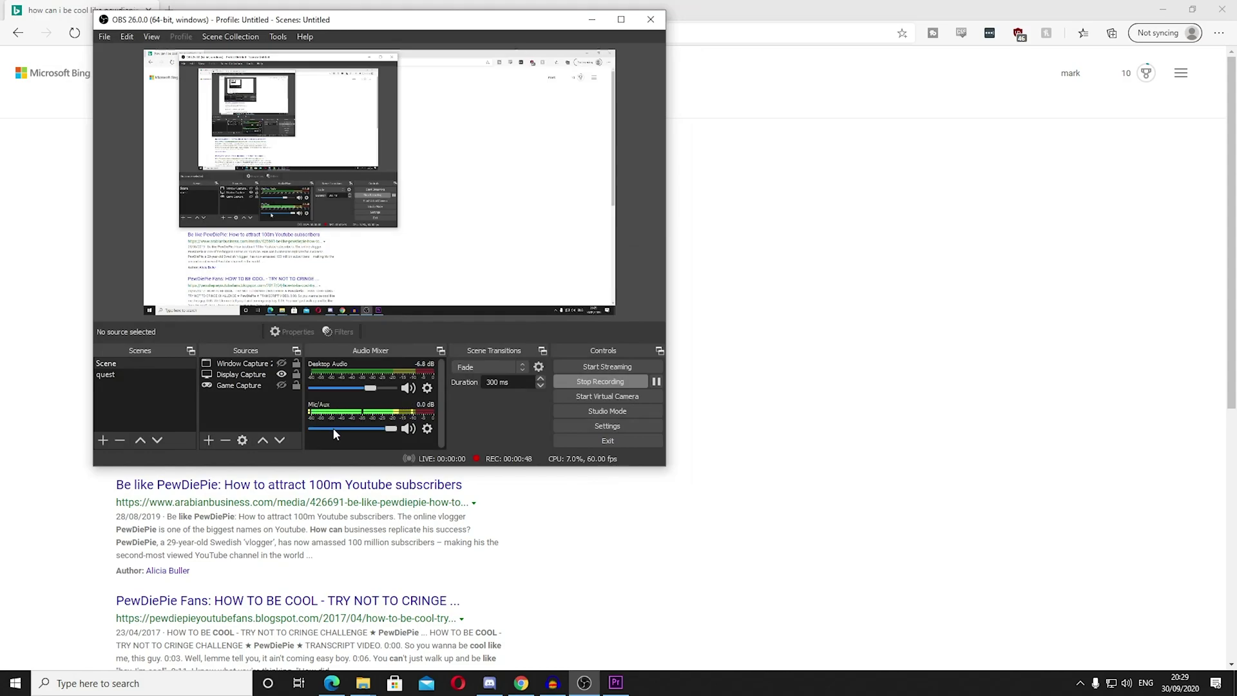
Step: Add a Noise Suppression filter with its default name to the Mic/Aux source
{"action": "left_click", "coordinate": [428, 428]}
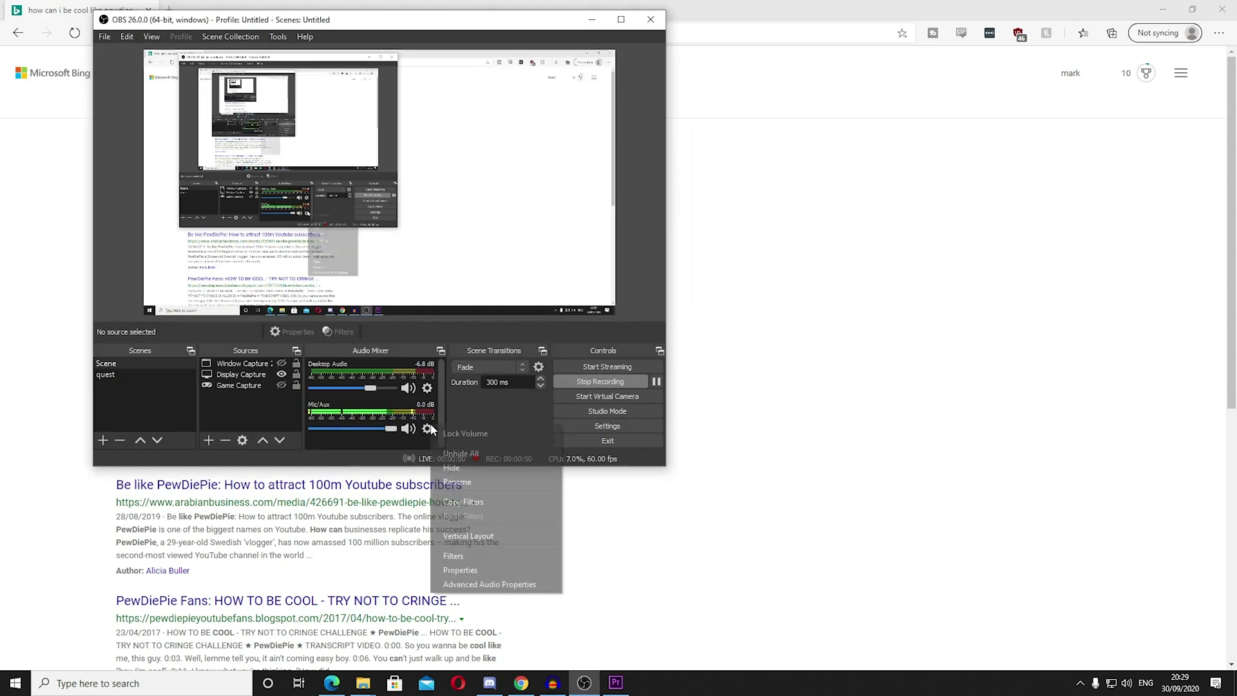
{"action": "left_click", "coordinate": [459, 555]}
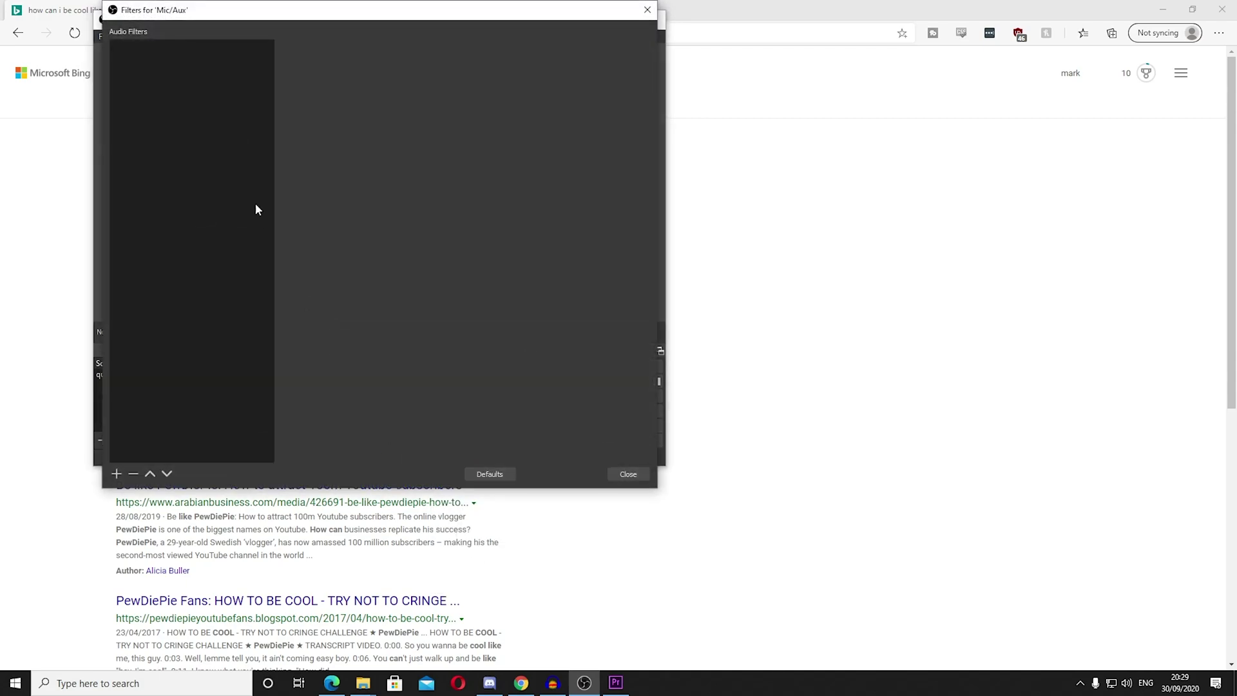
{"action": "left_click", "coordinate": [116, 473]}
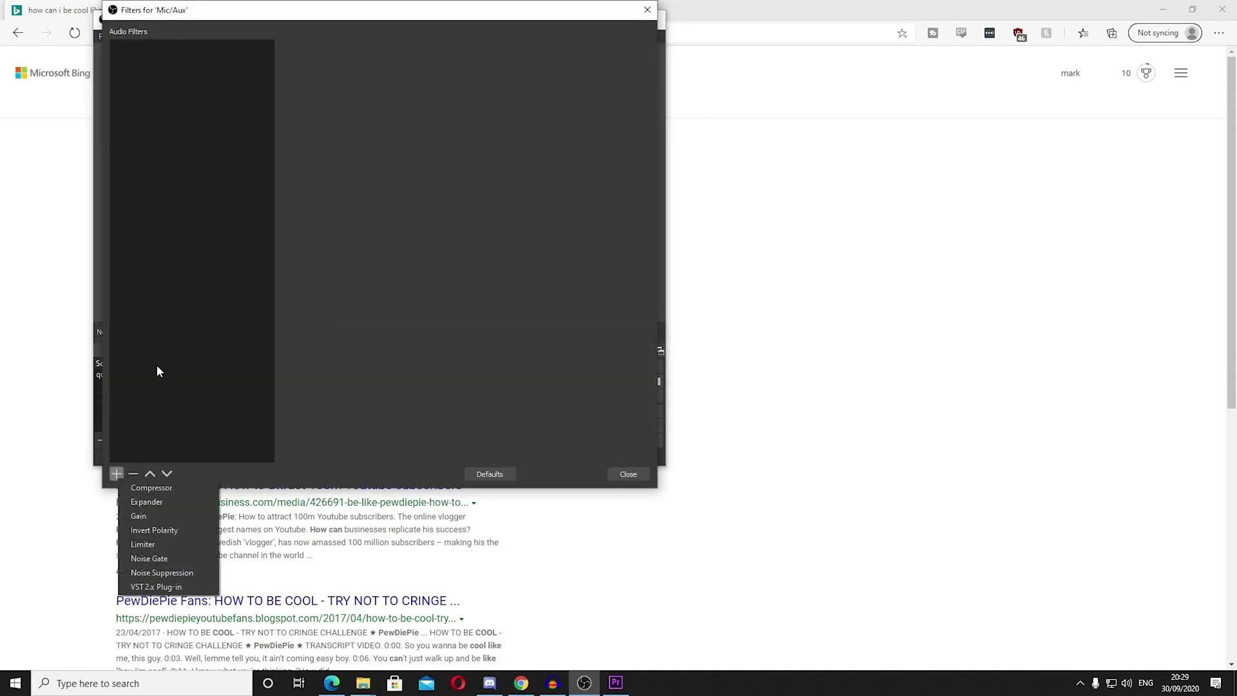
{"action": "left_click", "coordinate": [162, 573]}
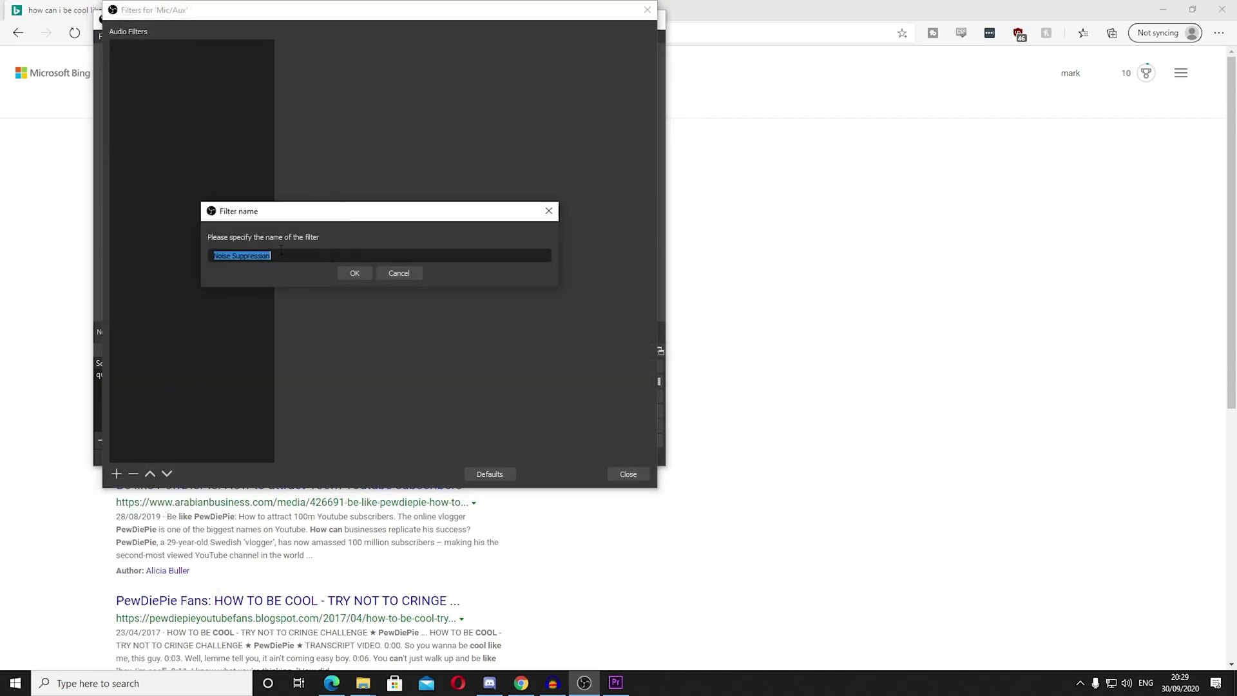
{"action": "left_click", "coordinate": [353, 274]}
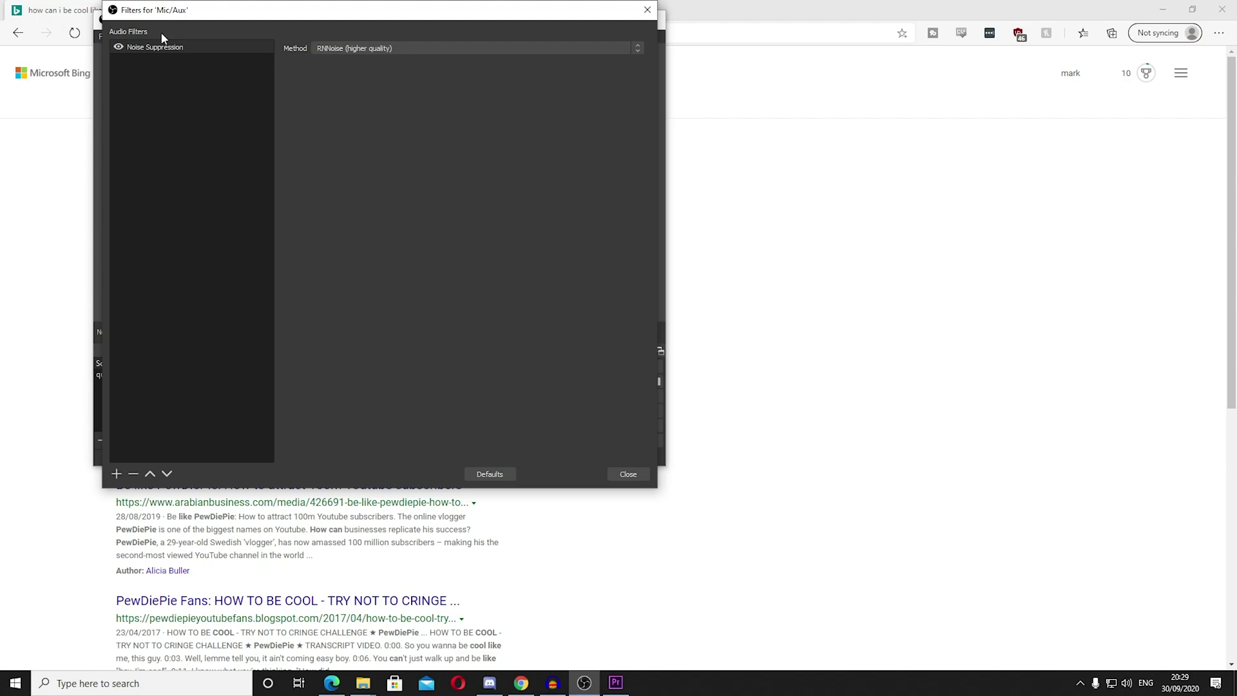
Step: Toggle the filter off and on, try Speex at -55 dB, then return to RNNoise
{"action": "left_click", "coordinate": [119, 49]}
{"action": "left_click", "coordinate": [119, 49]}
{"action": "left_click", "coordinate": [373, 49]}
{"action": "left_click", "coordinate": [372, 61]}
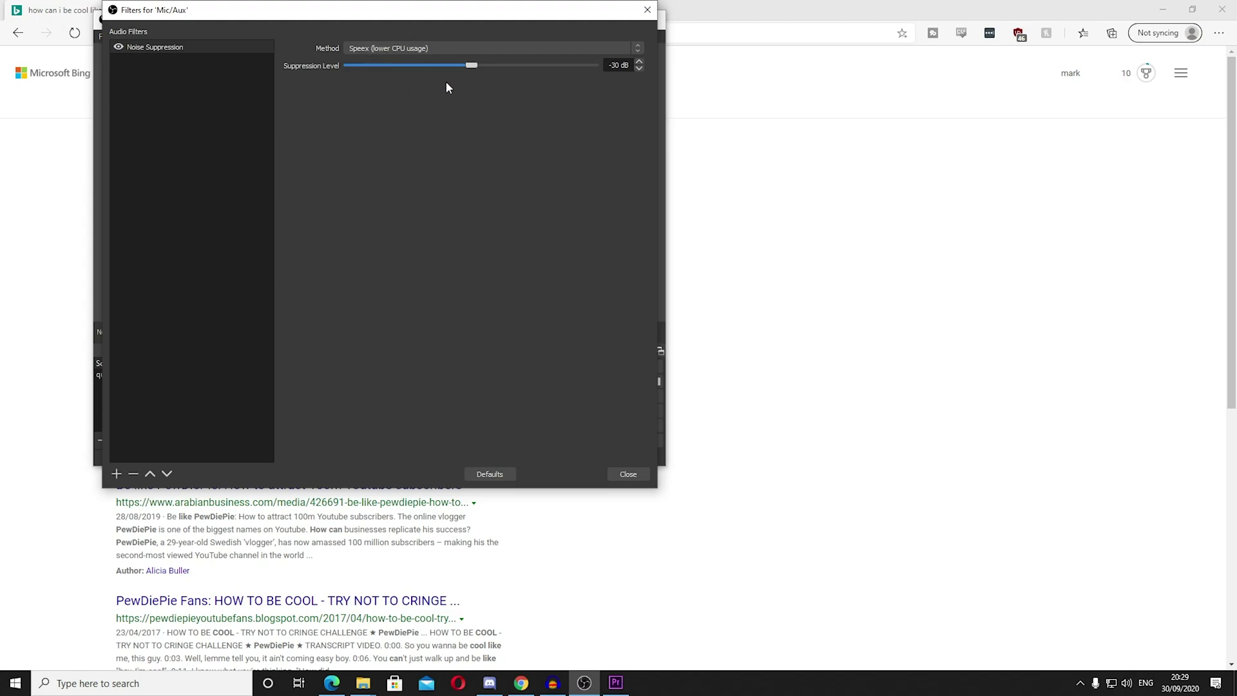
{"action": "left_click_drag", "start_coordinate": [471, 65], "coordinate": [368, 66]}
{"action": "left_click", "coordinate": [400, 46]}
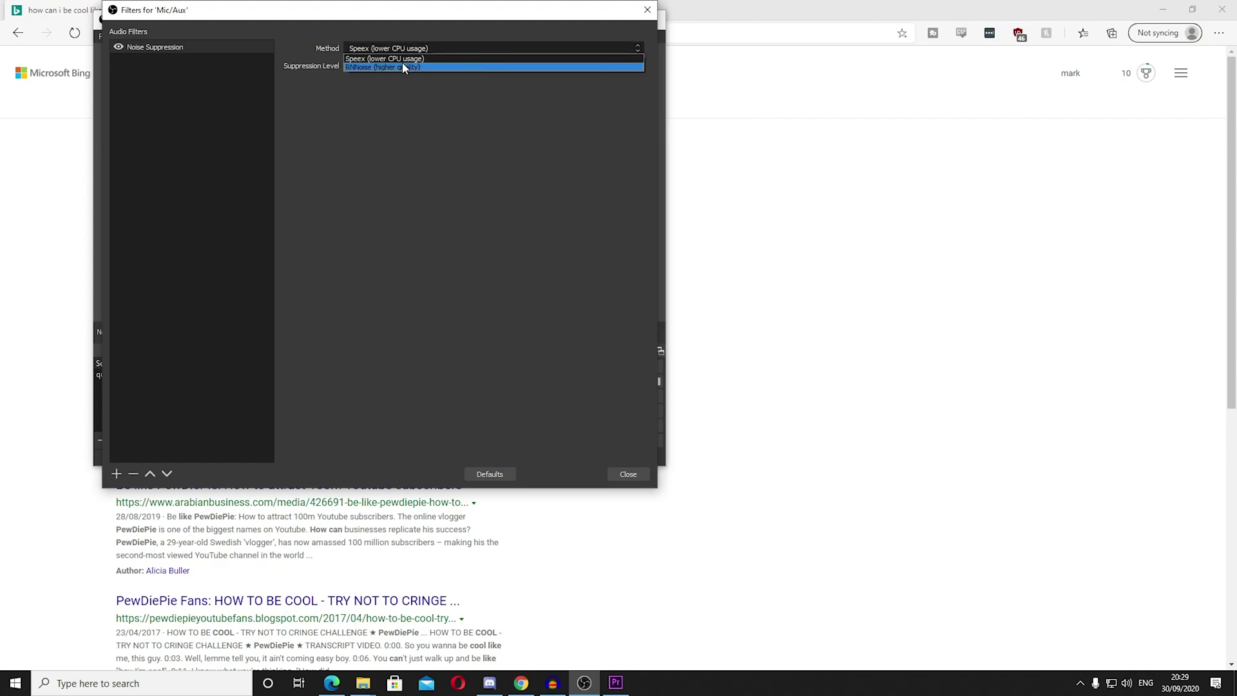
{"action": "left_click", "coordinate": [401, 60]}
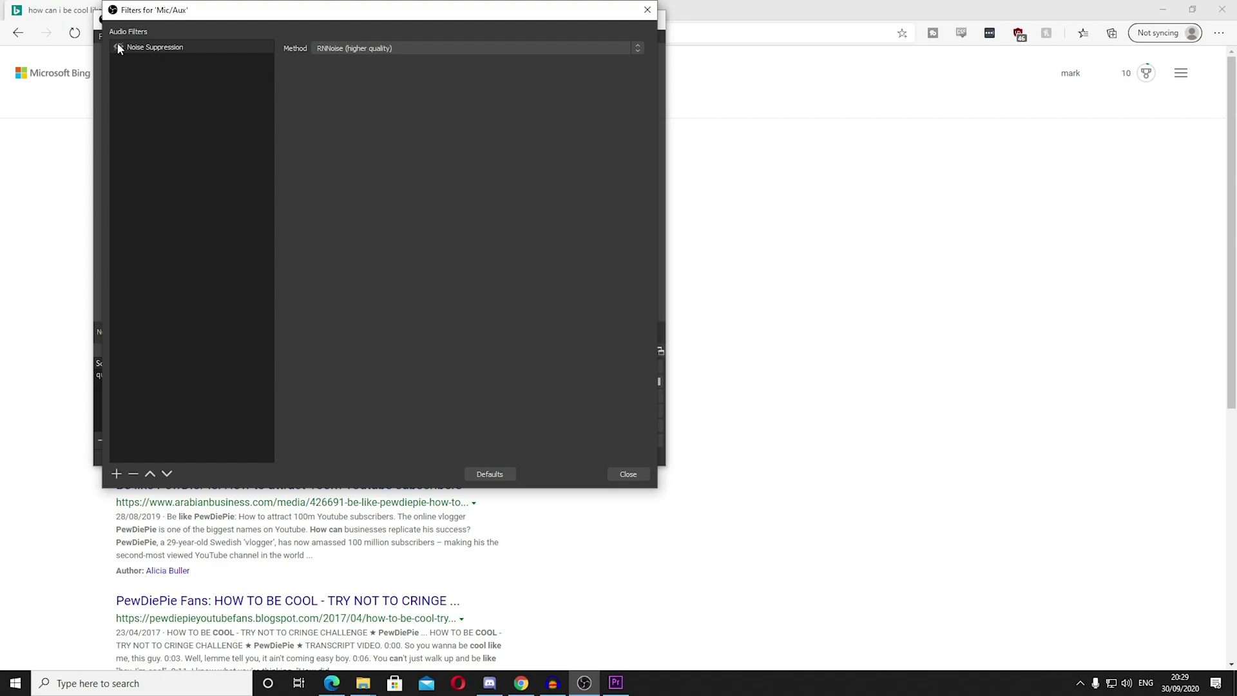
{"action": "left_click", "coordinate": [627, 475]}
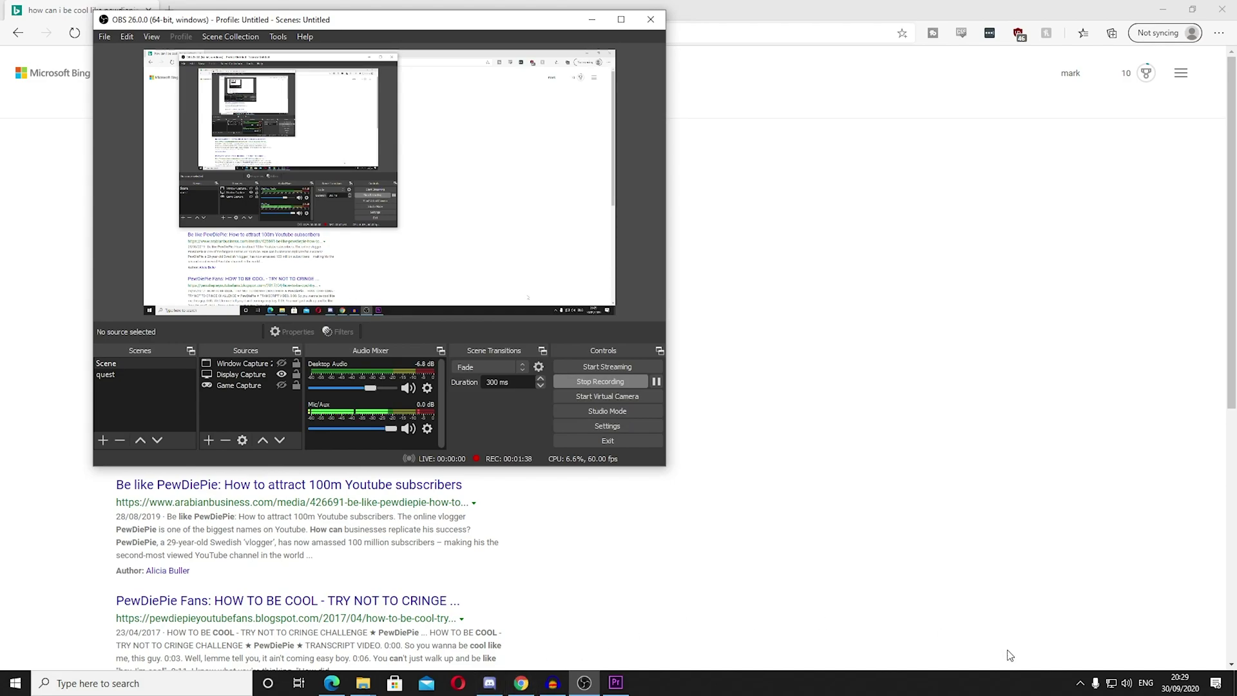
Step: Launch NVIDIA RTX Voice by searching 'rtx' from the Start menu
{"action": "left_click", "coordinate": [1078, 684]}
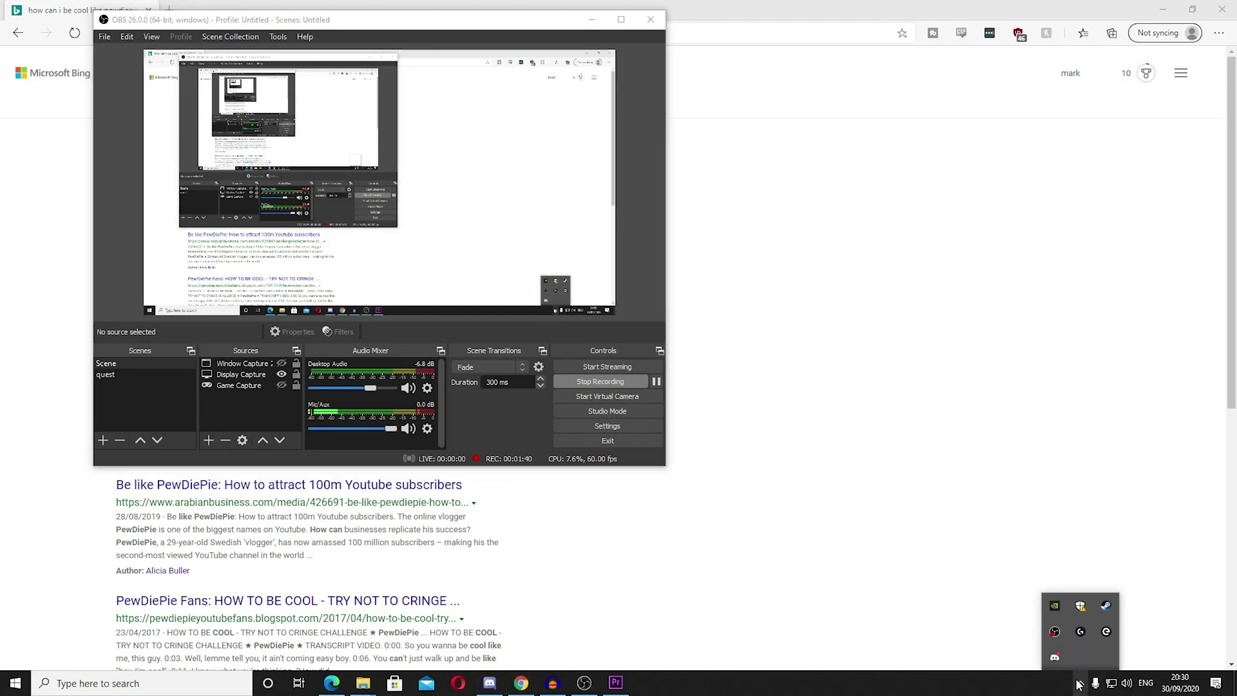
{"action": "left_click", "coordinate": [1078, 685]}
{"action": "key", "text": "super"}
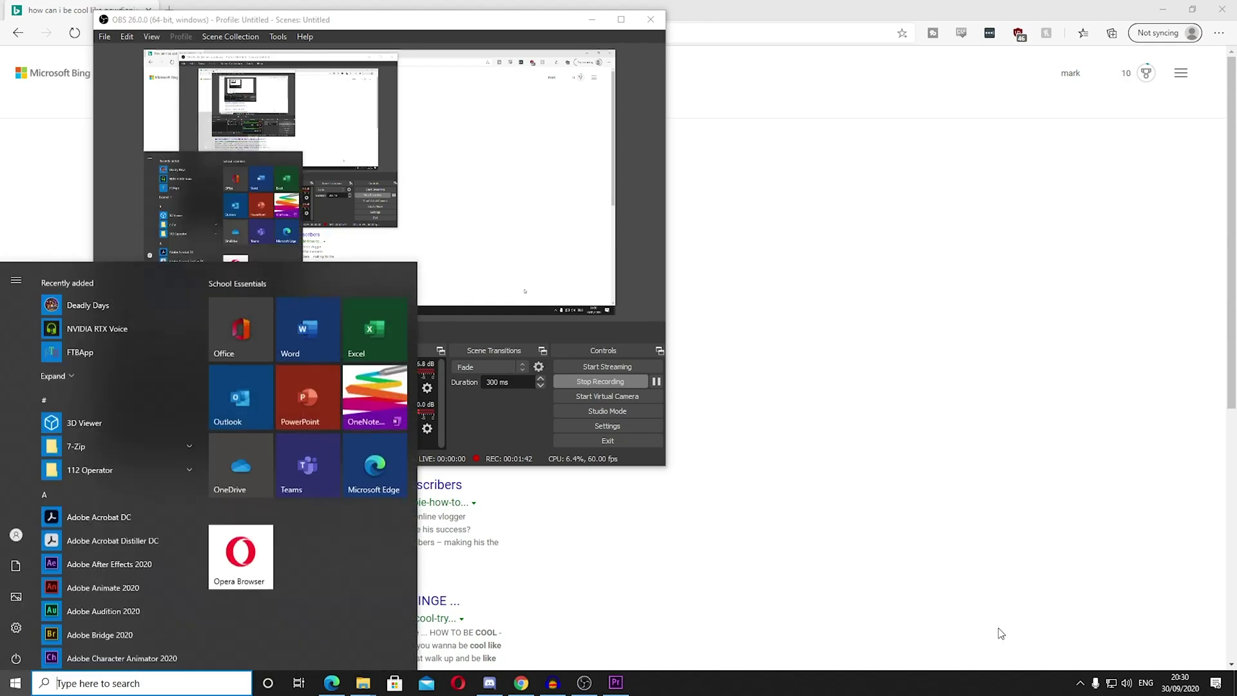
{"action": "type", "text": "rtx"}
{"action": "key", "text": "Return"}
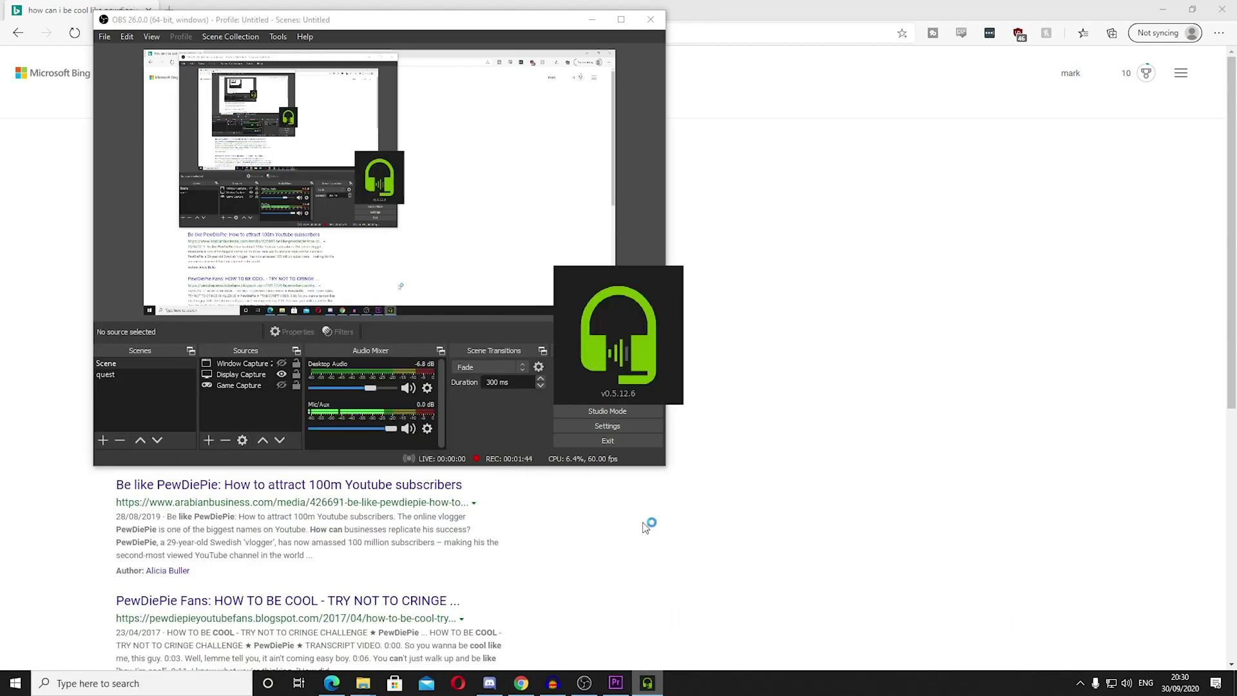
Step: Switch OBS Mic/Auxiliary Audio to Microphone (NVIDIA RTX Voice) and apply the settings
{"action": "left_click", "coordinate": [599, 426]}
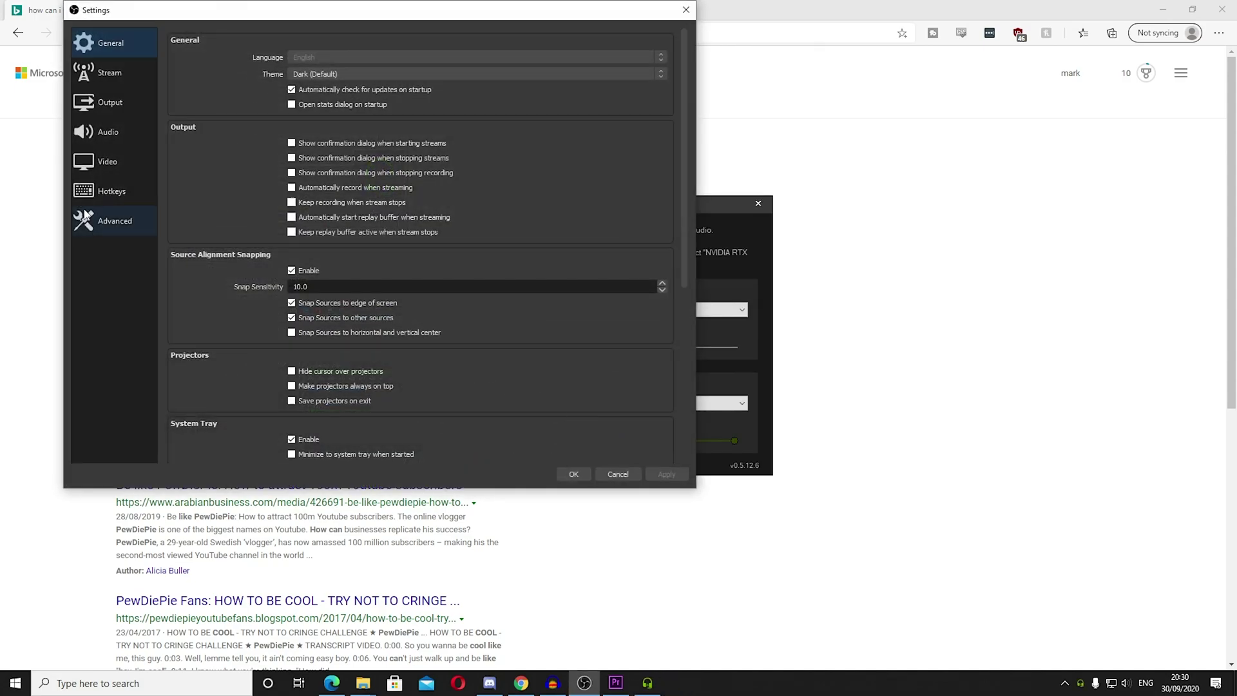
{"action": "left_click", "coordinate": [103, 131]}
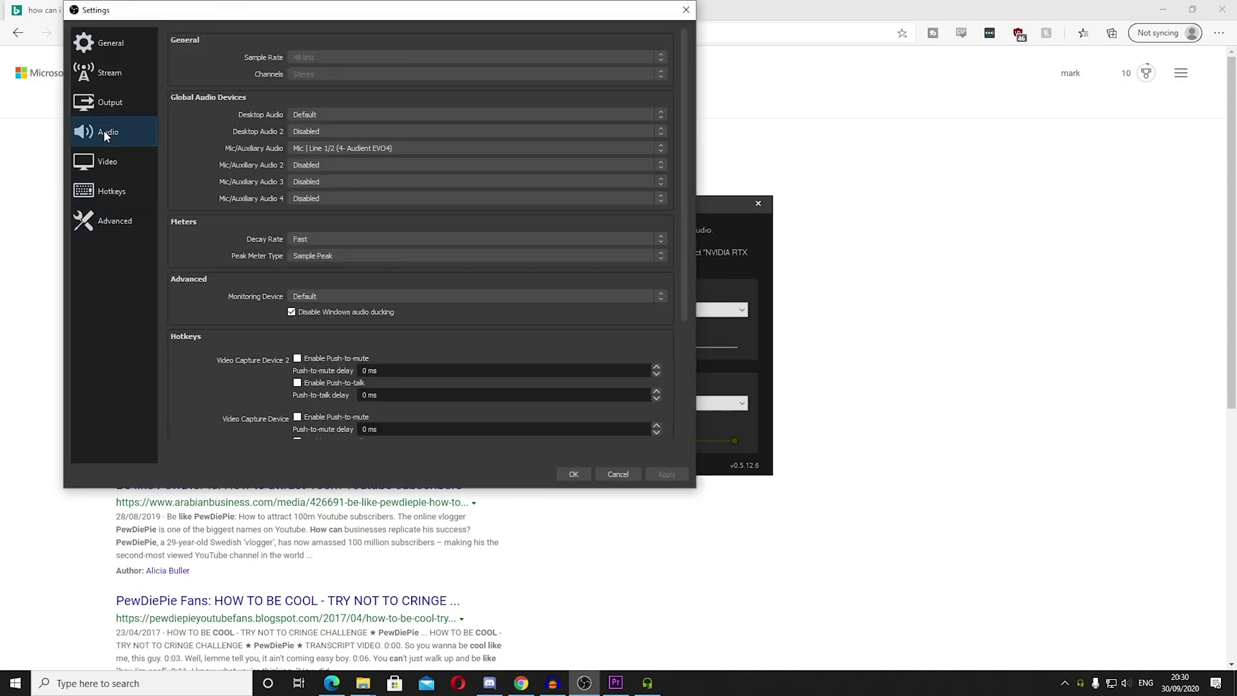
{"action": "left_click", "coordinate": [328, 149]}
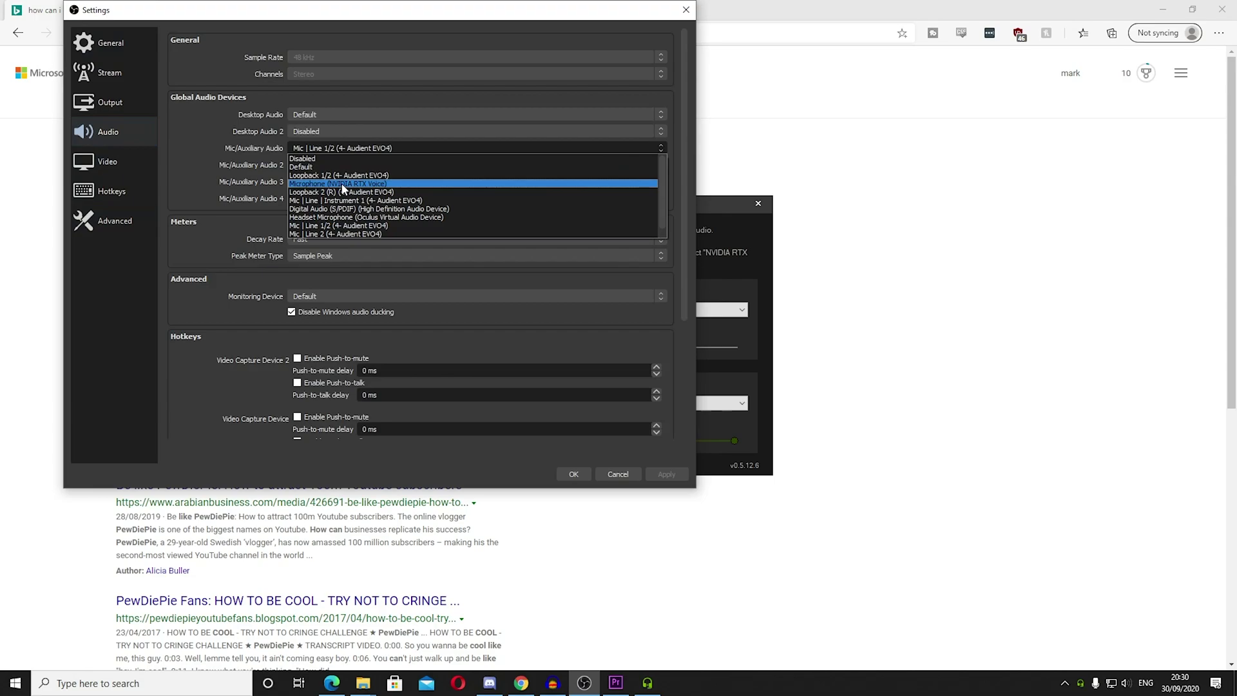
{"action": "left_click", "coordinate": [342, 183]}
{"action": "left_click", "coordinate": [572, 474]}
{"action": "left_click", "coordinate": [601, 380]}
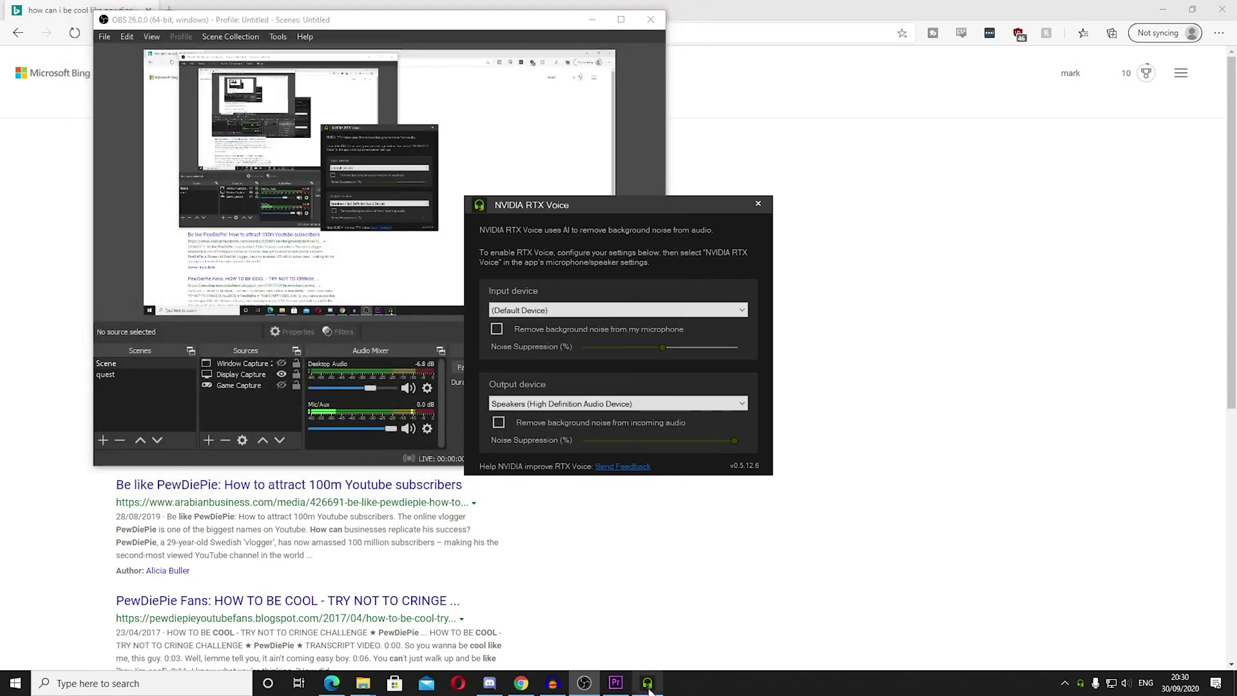
Step: Enable microphone noise removal, test suppression at minimum and maximum, then disable it
{"action": "left_click", "coordinate": [497, 330]}
{"action": "left_click_drag", "start_coordinate": [612, 347], "coordinate": [576, 343]}
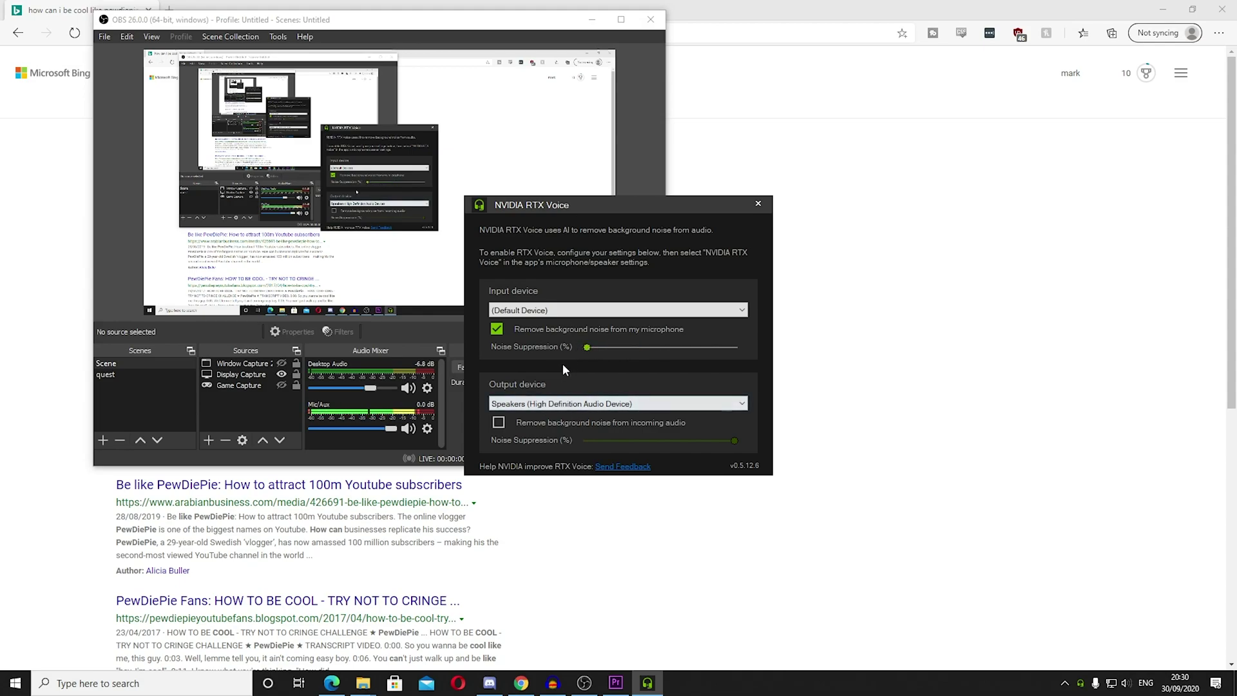
{"action": "left_click_drag", "start_coordinate": [588, 346], "coordinate": [752, 349]}
{"action": "left_click", "coordinate": [500, 330]}
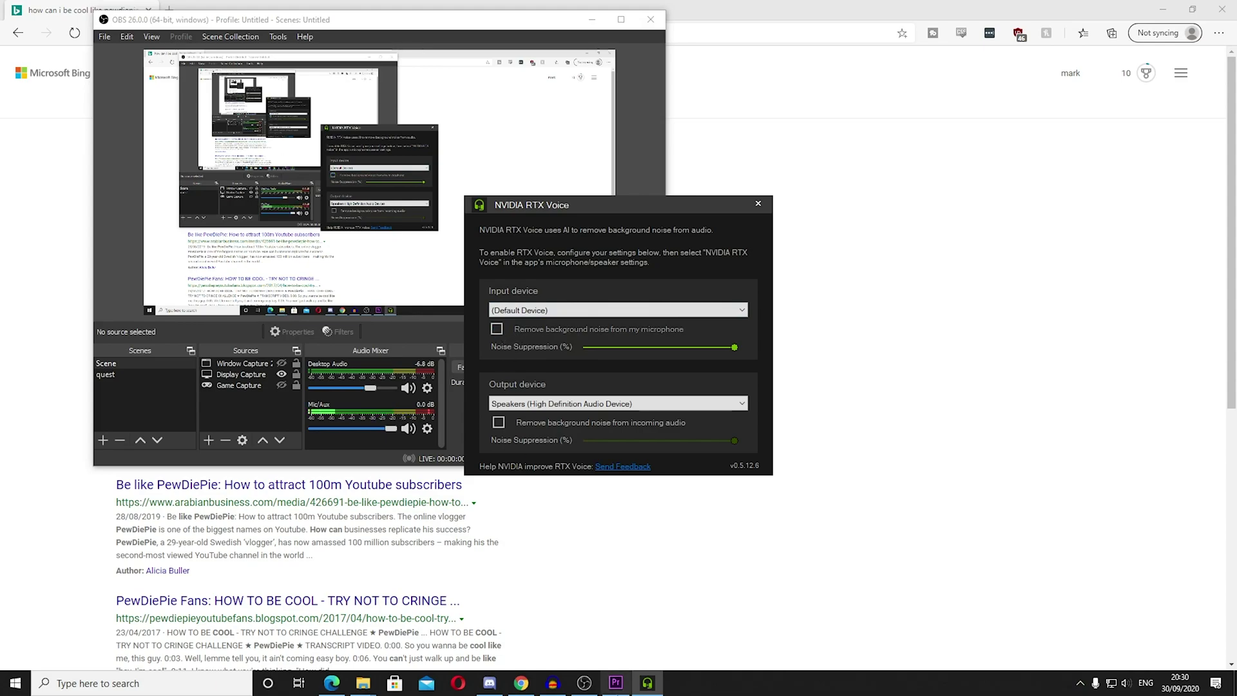
Step: Set OBS Mic/Auxiliary Audio back to Mic | Line 1/2 (4- Audient EVO4)
{"action": "left_click", "coordinate": [584, 683]}
{"action": "left_click", "coordinate": [620, 425]}
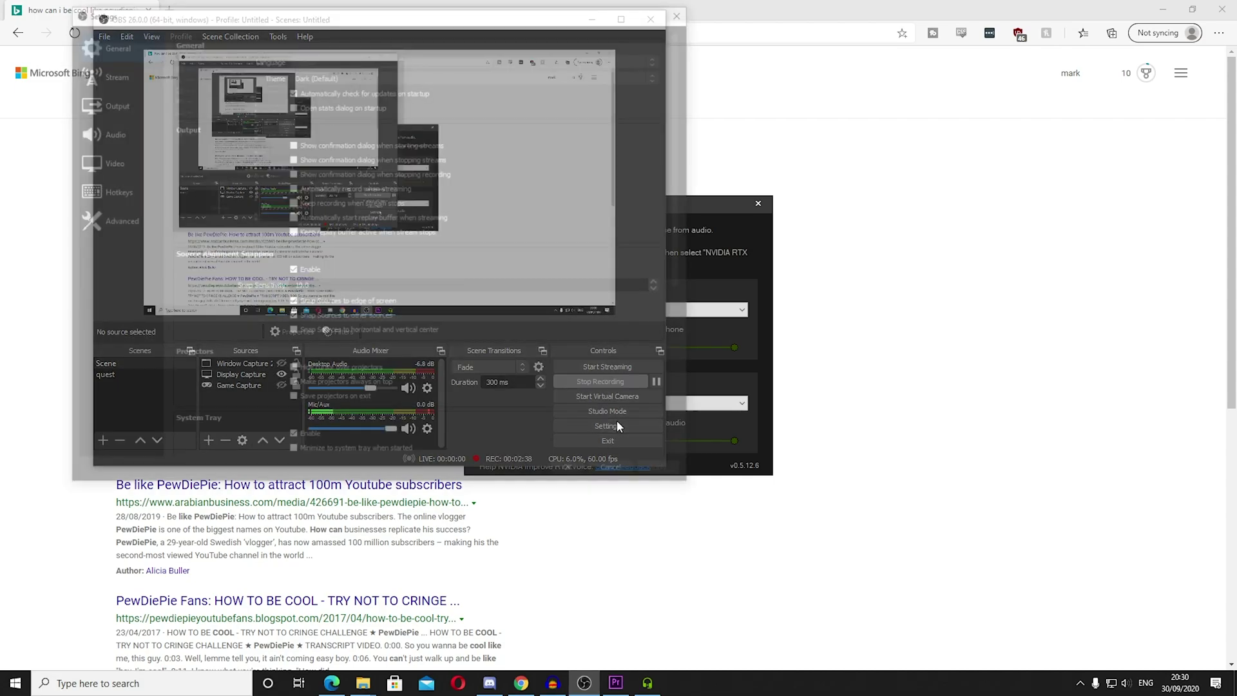
{"action": "left_click", "coordinate": [97, 127]}
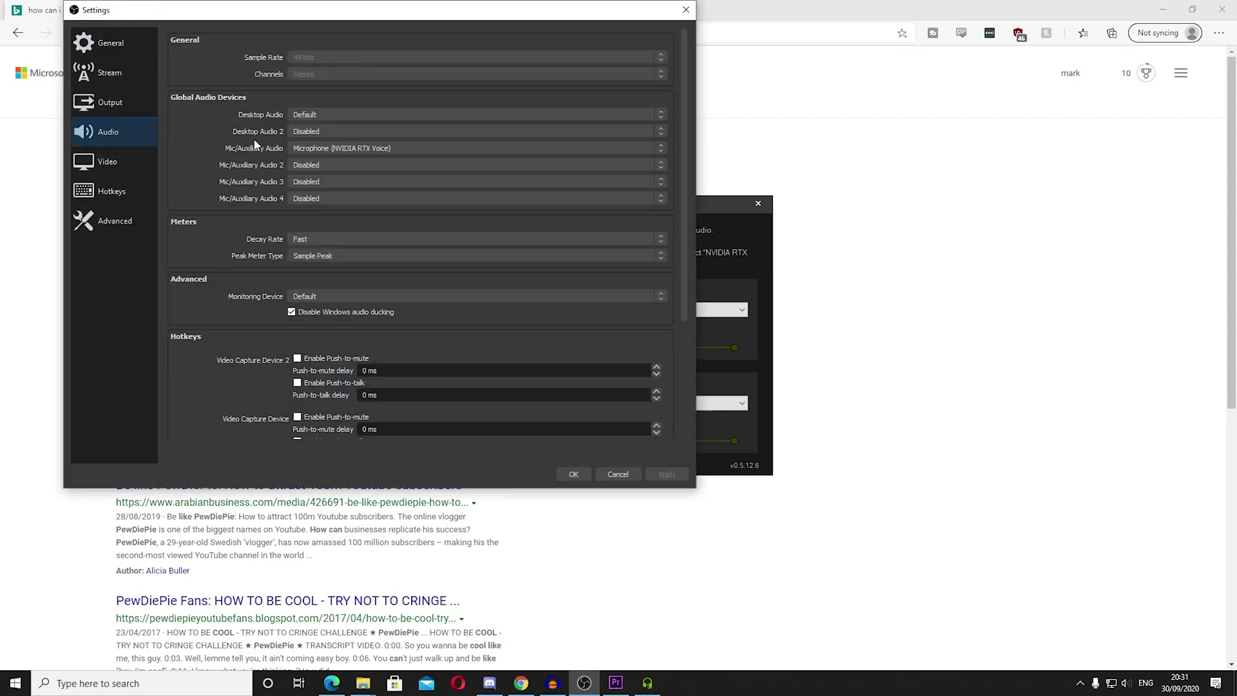
{"action": "left_click", "coordinate": [326, 148]}
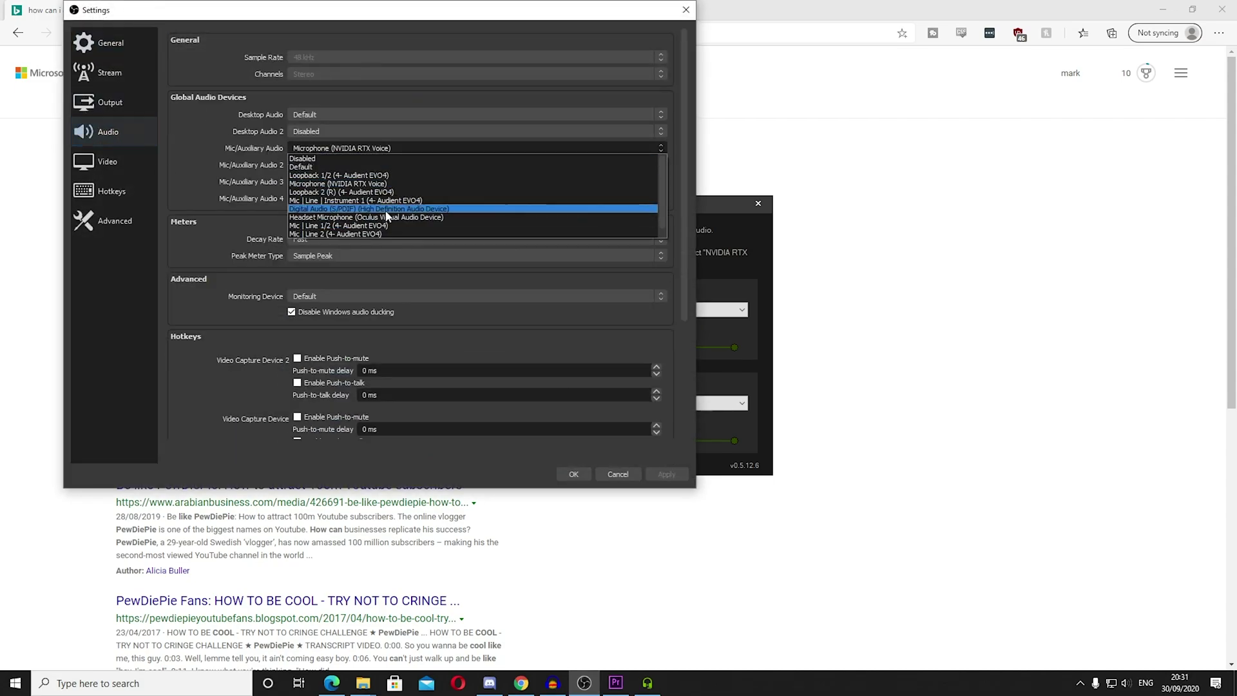
{"action": "left_click", "coordinate": [382, 225]}
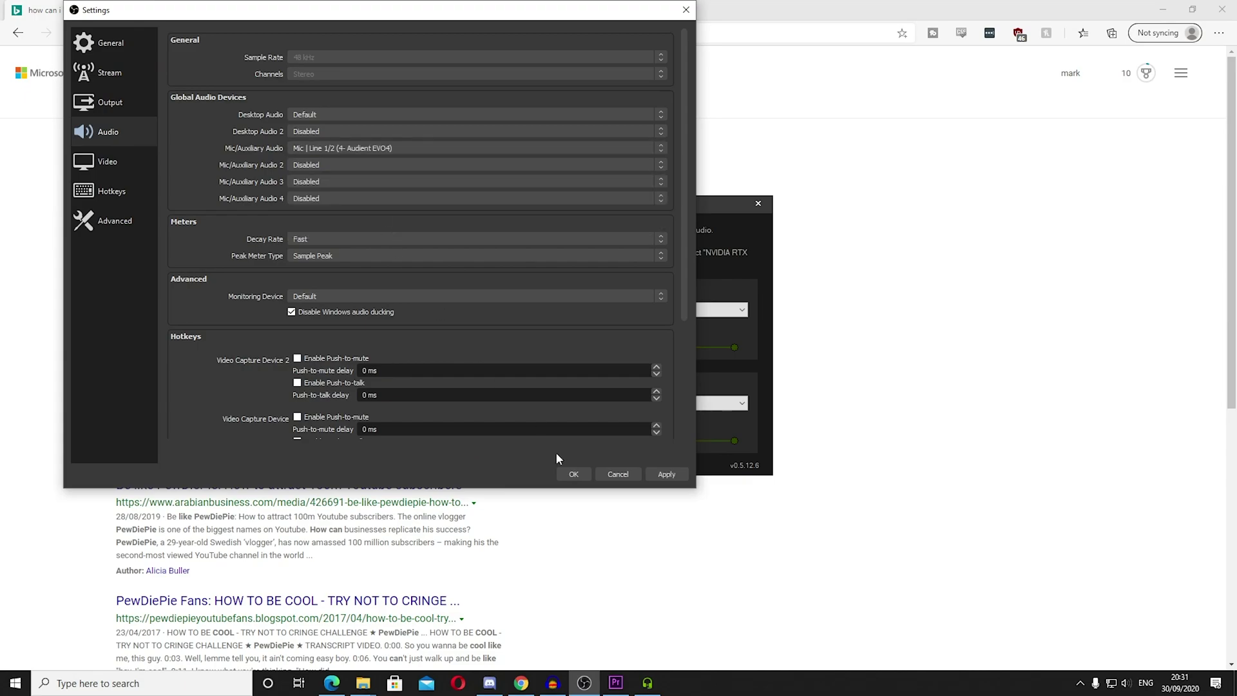
{"action": "left_click", "coordinate": [572, 475]}
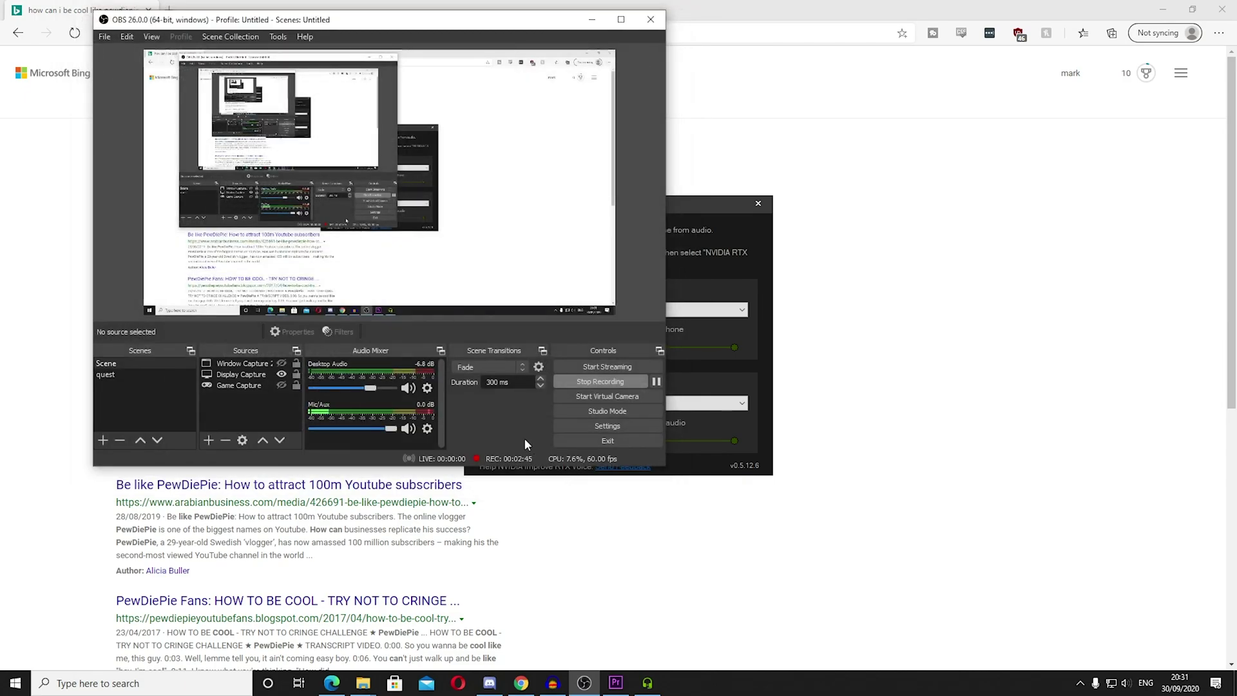
{"action": "left_click", "coordinate": [427, 429]}
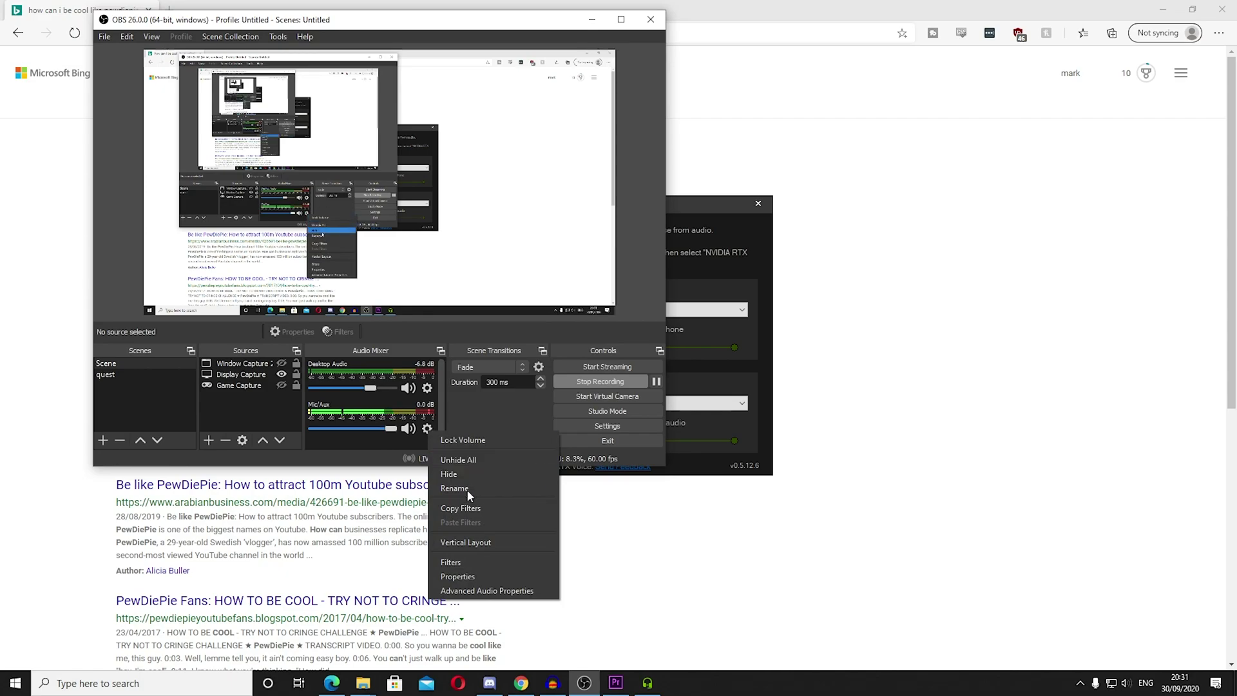
{"action": "left_click", "coordinate": [460, 558]}
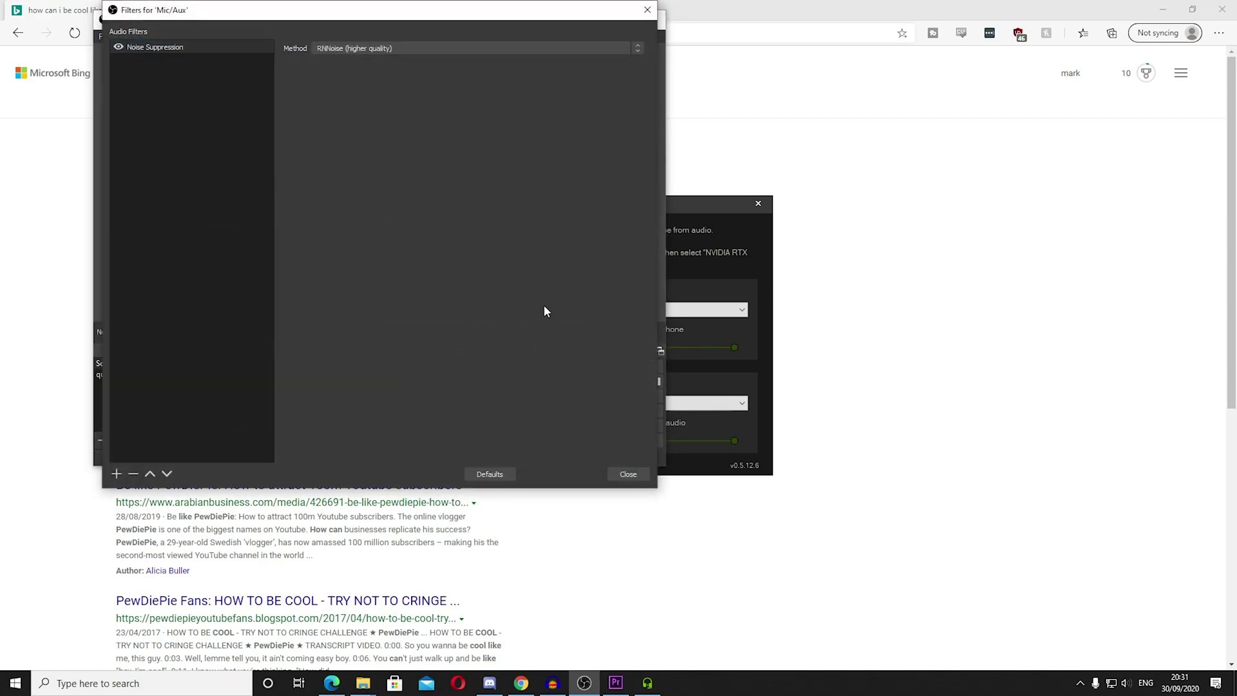
{"action": "left_click", "coordinate": [625, 474]}
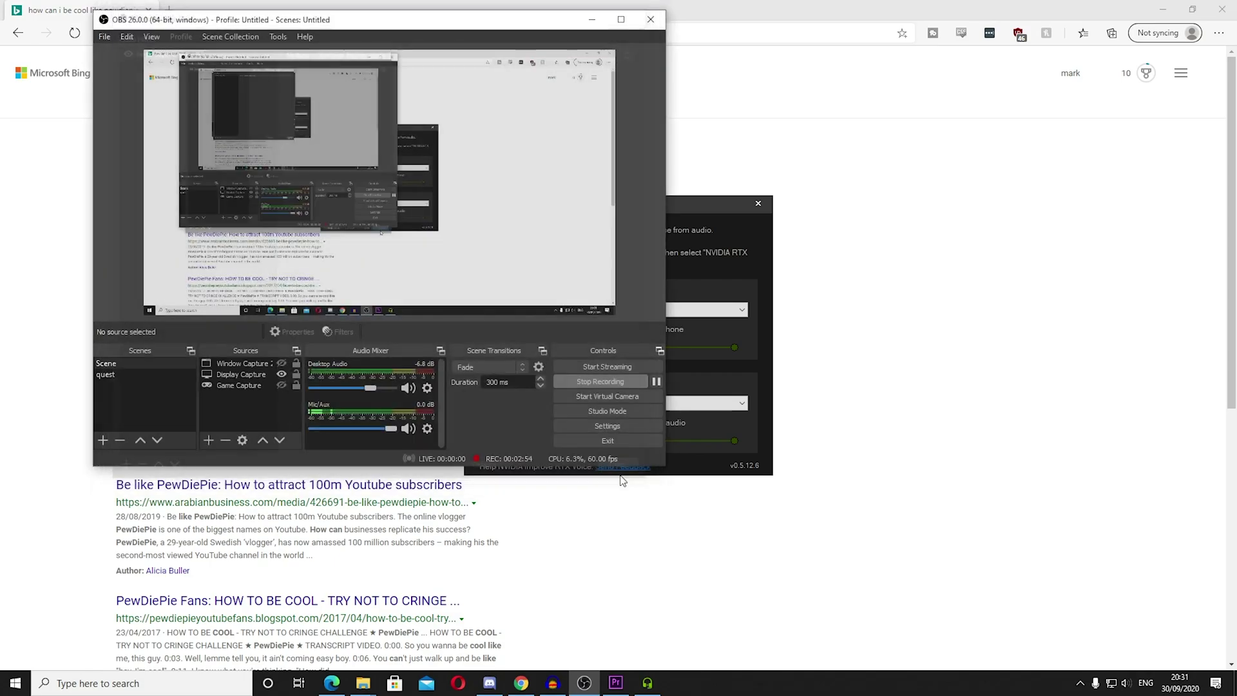